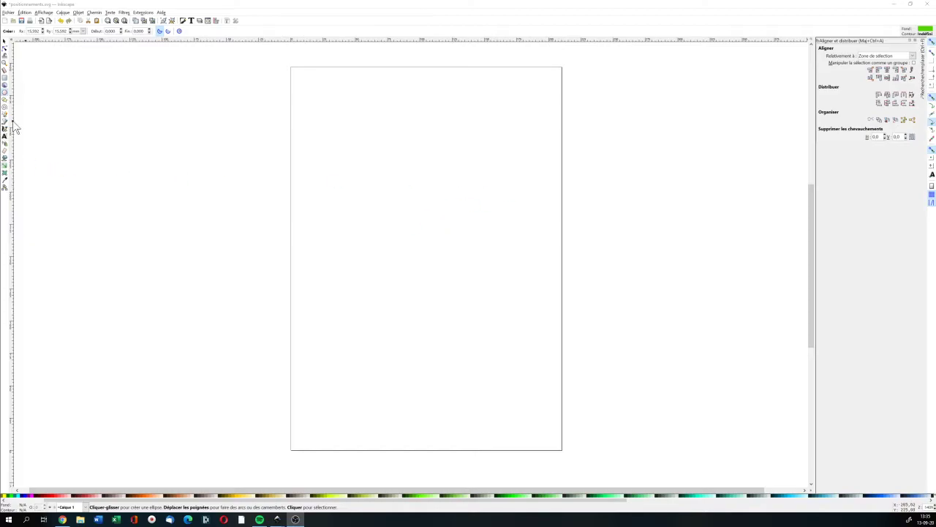
Draw a red circle near the top of the page with the Ellipse tool
left_click(5, 96)
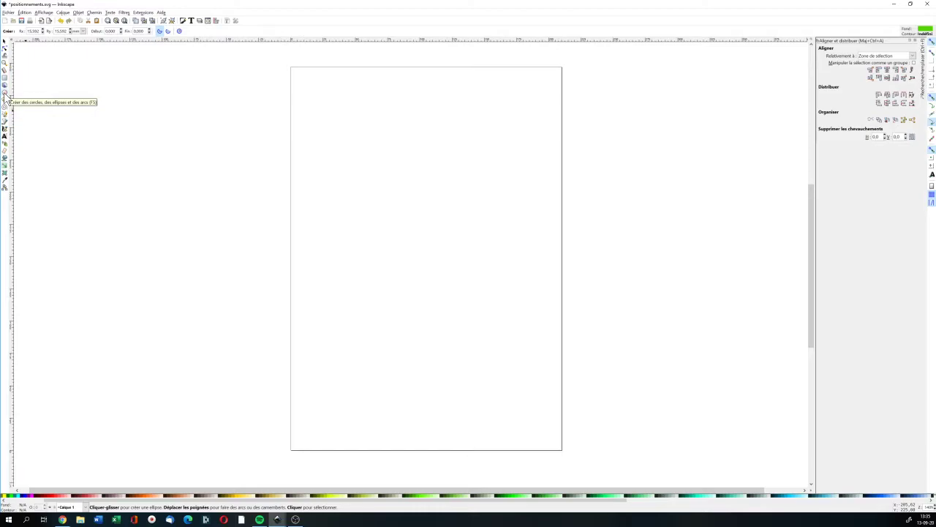
left_click(53, 497)
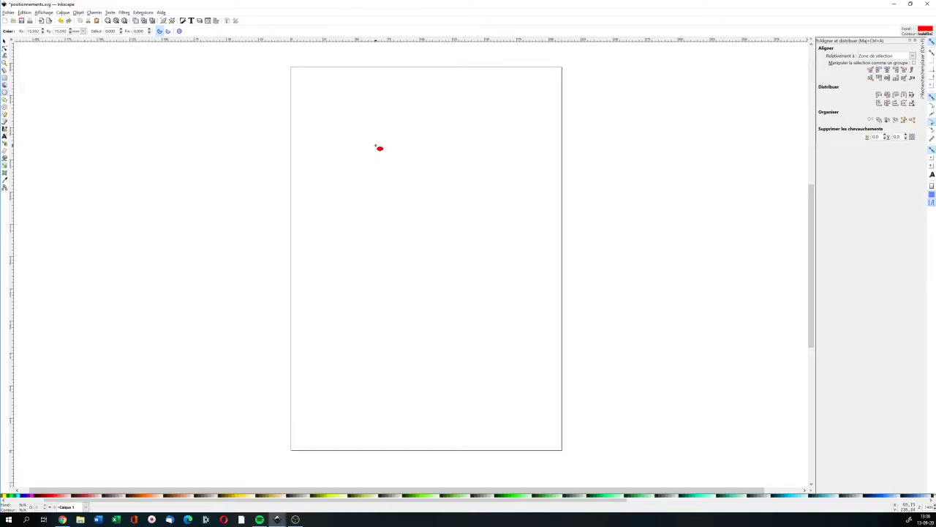
left_click_drag(350, 131, 394, 176)
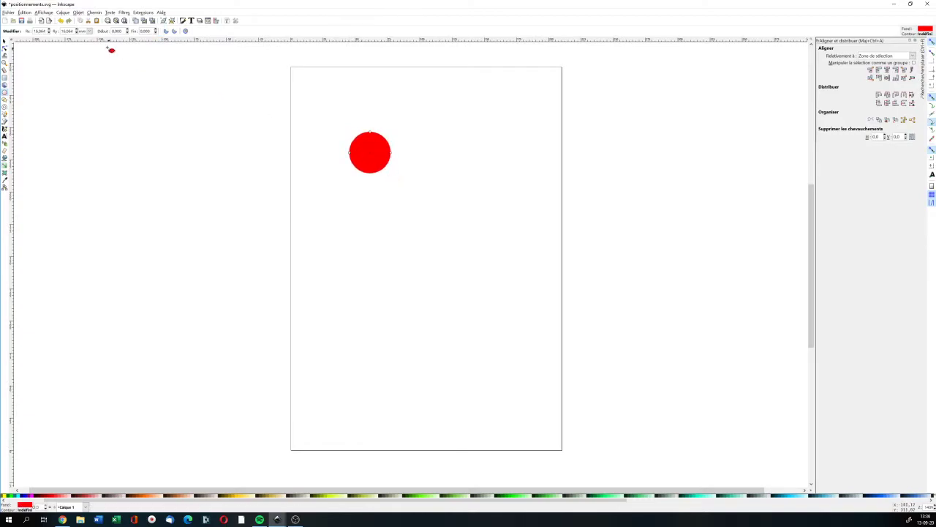
Draw a blue circle overlapping the lower left of the red circle
left_click(5, 41)
left_click(432, 153)
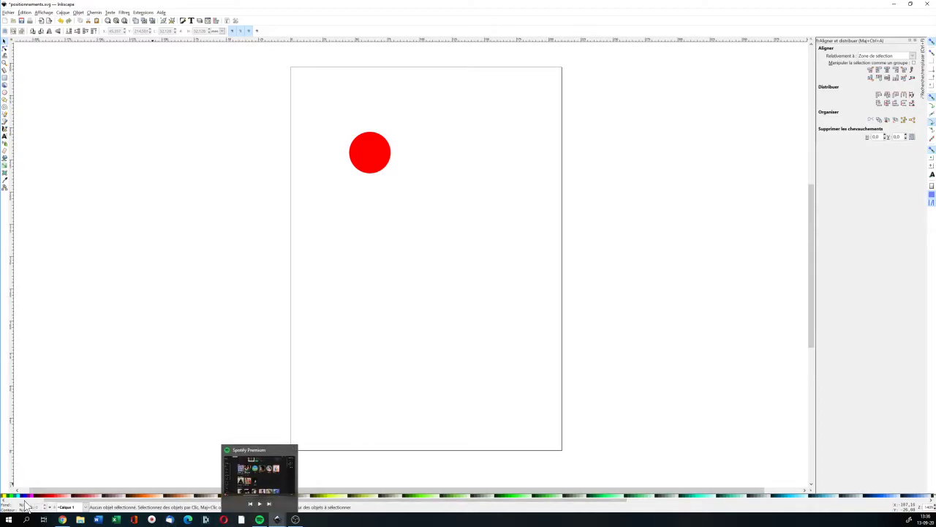
left_click(5, 92)
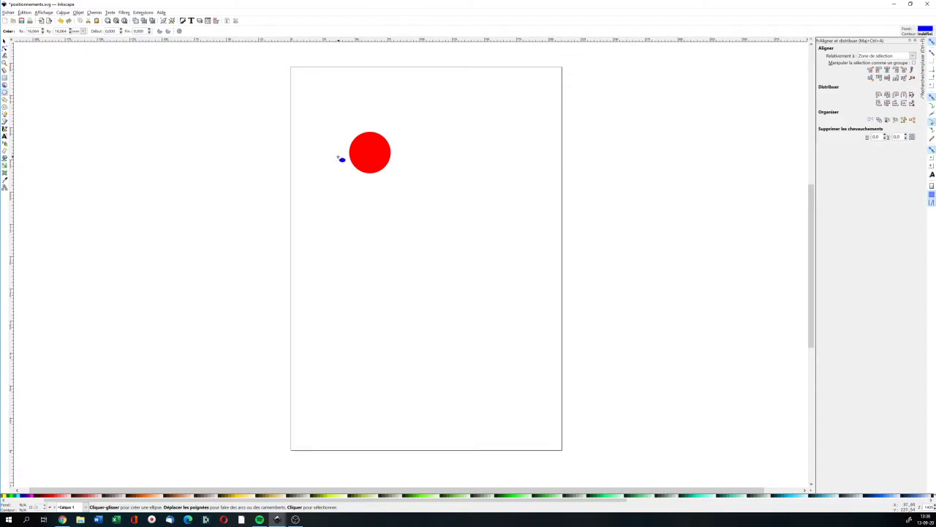
left_click_drag(339, 156, 388, 194)
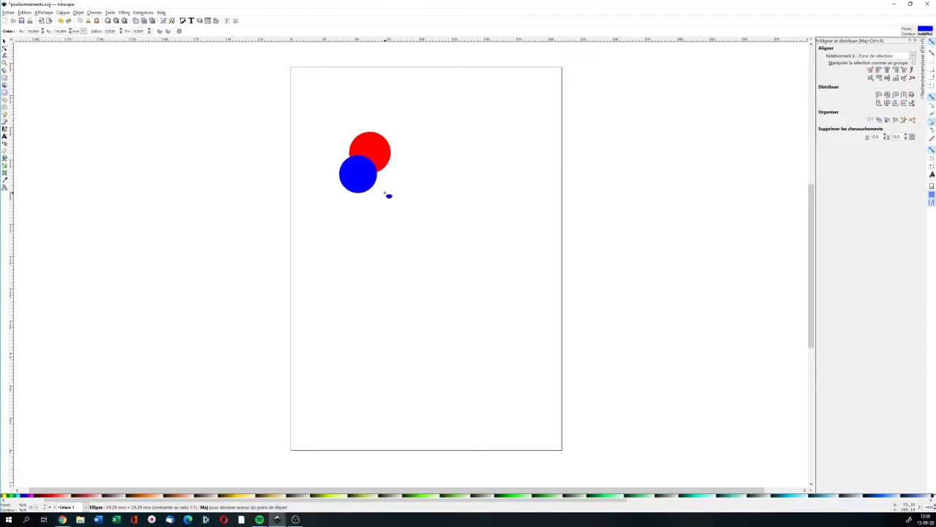
Draw a green circle overlapping the lower right of the red and blue circles
left_click(6, 42)
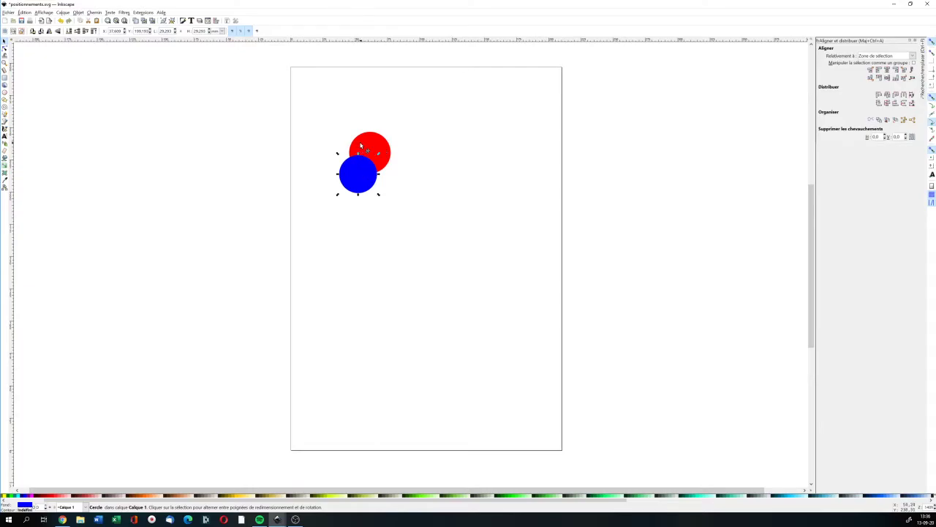
left_click(432, 187)
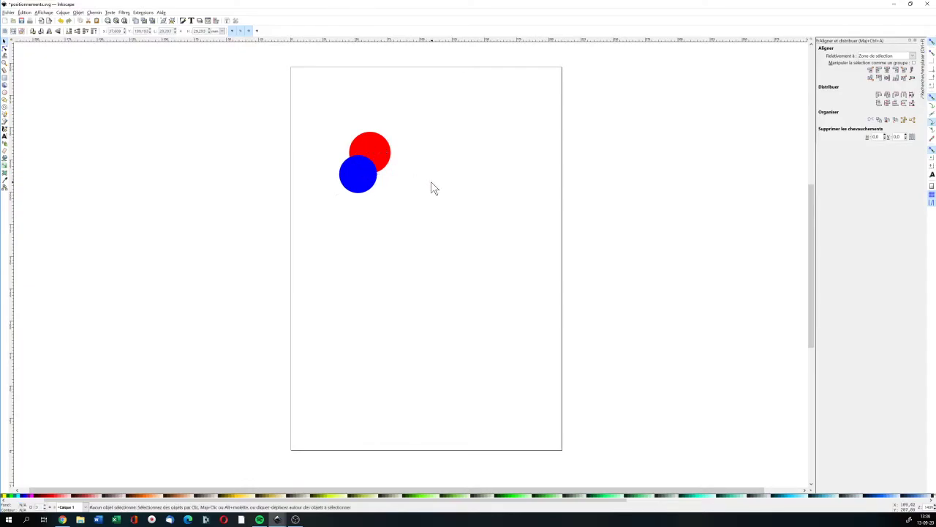
left_click(6, 93)
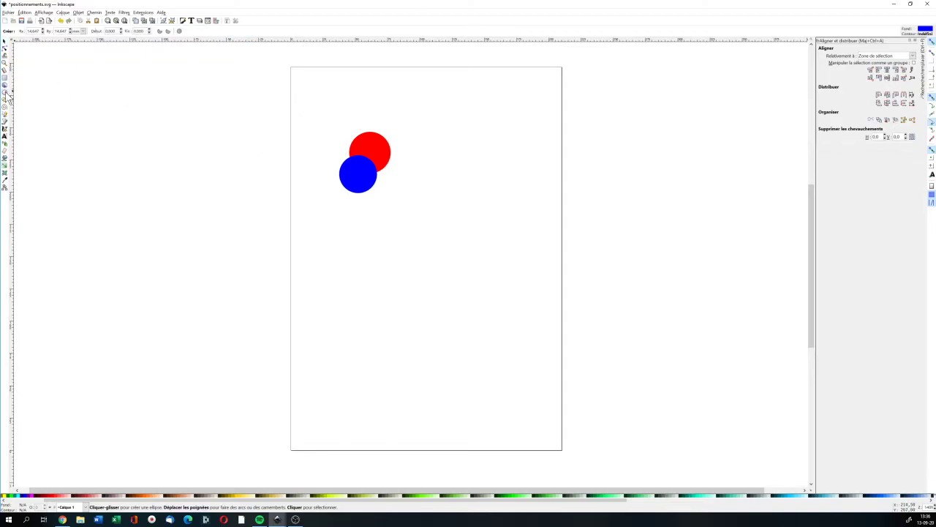
left_click(416, 496)
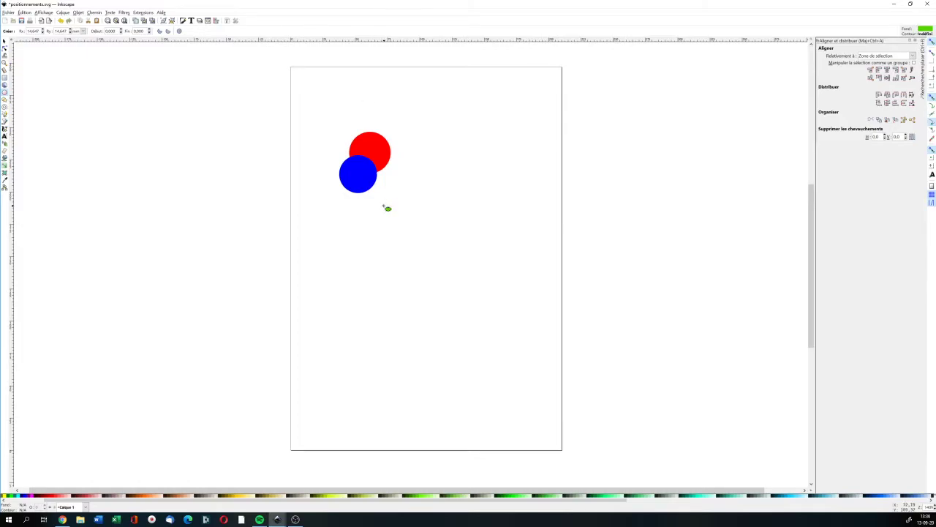
left_click_drag(368, 160, 410, 204)
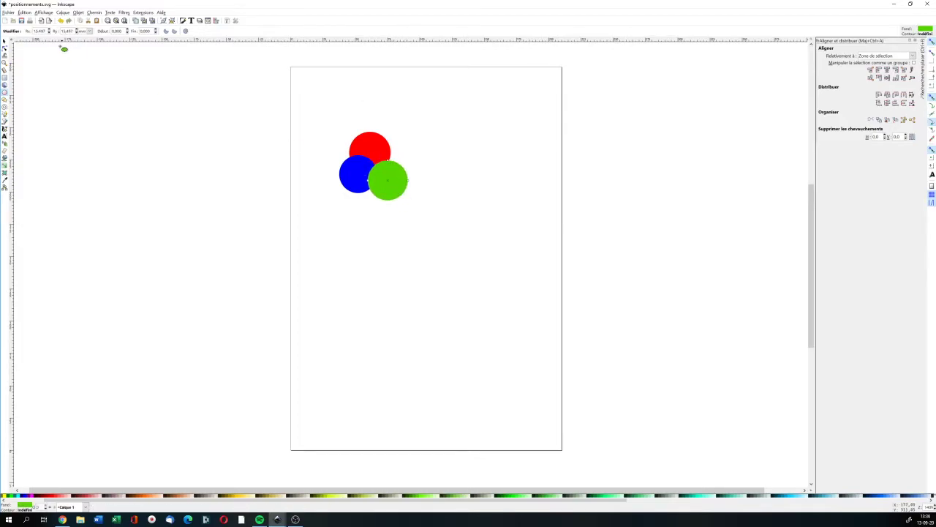
Reposition the circles into a tight overlapping cluster near the top of the page
left_click(4, 41)
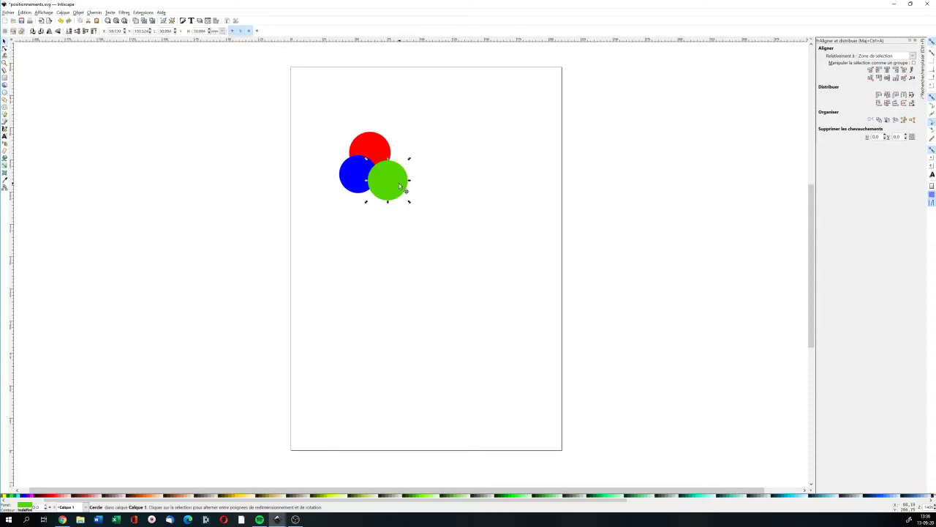
left_click_drag(400, 186, 346, 180)
left_click_drag(324, 116, 381, 142)
left_click(412, 142)
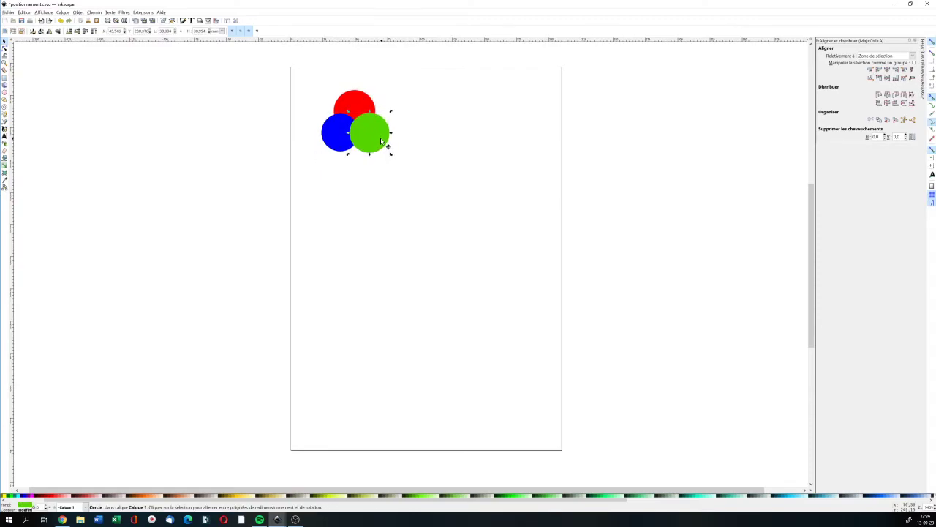
left_click(416, 138)
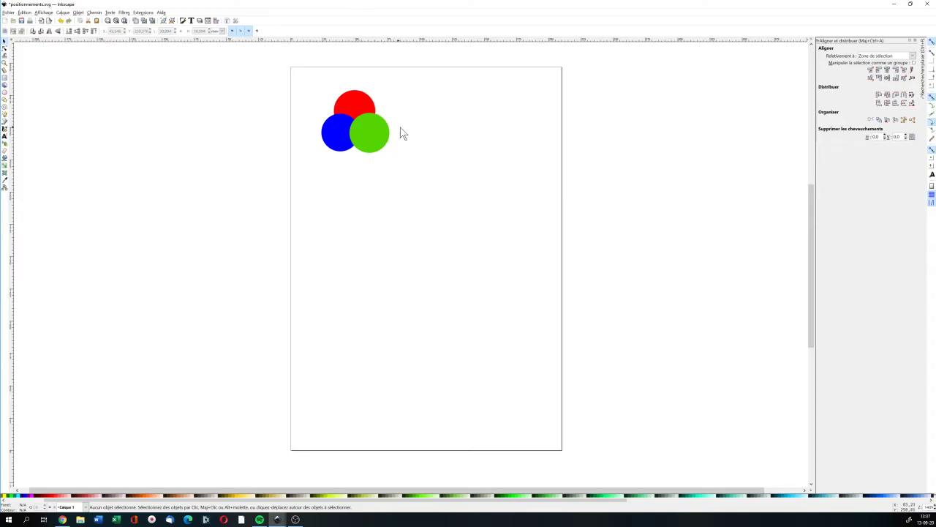
Select all three circles and copy them
left_click(5, 41)
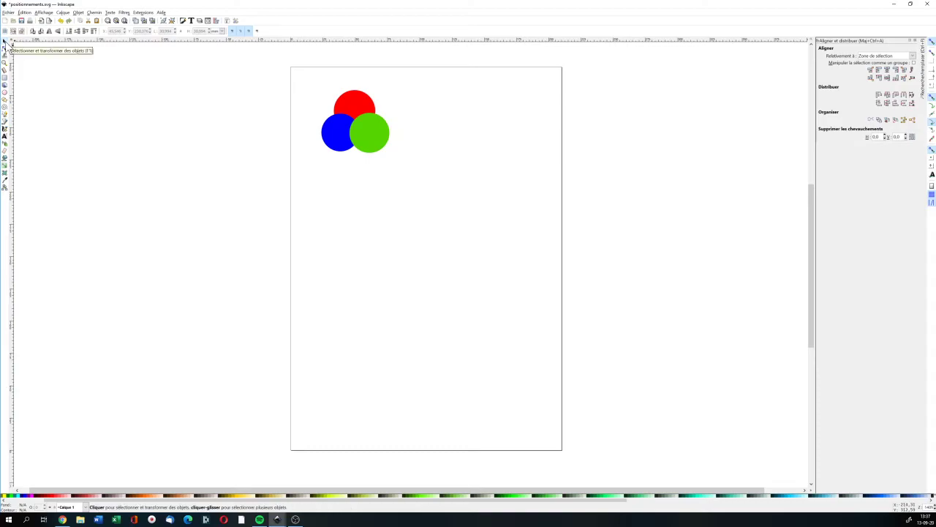
left_click_drag(309, 82, 412, 169)
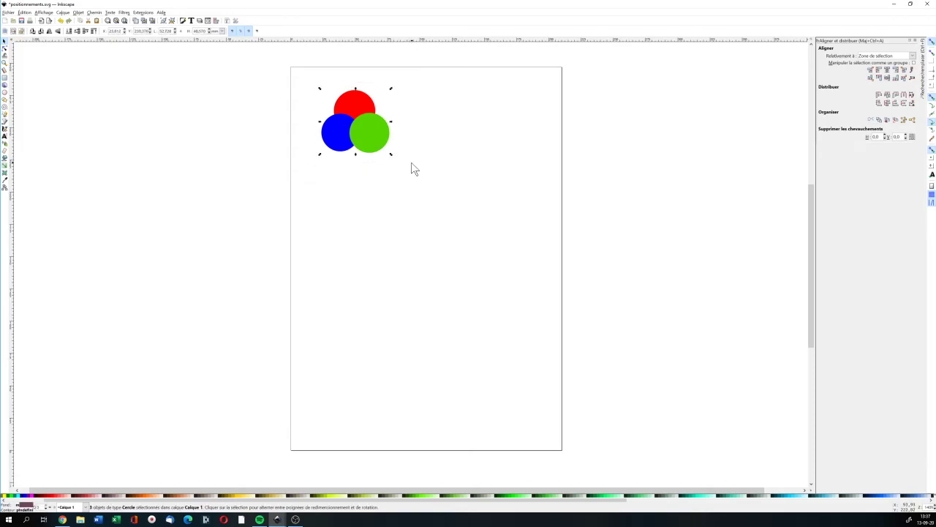
left_click(25, 13)
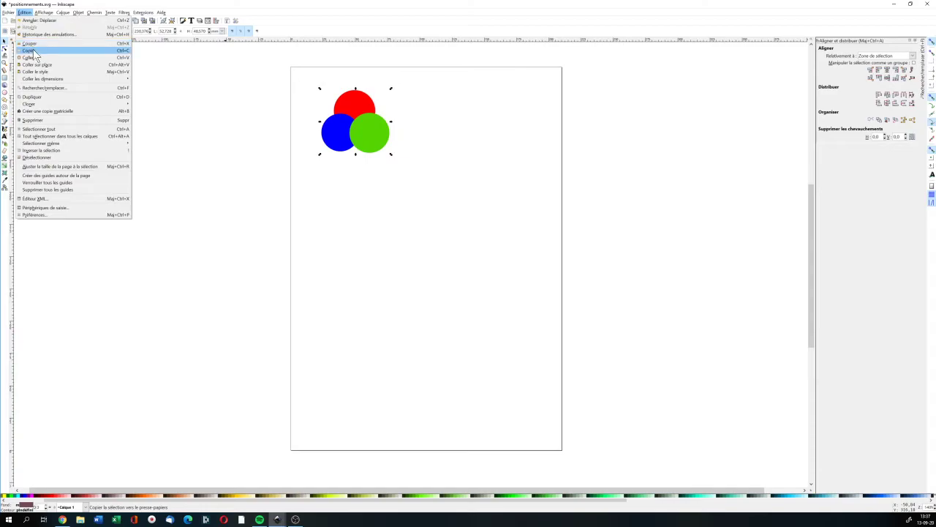
left_click(34, 50)
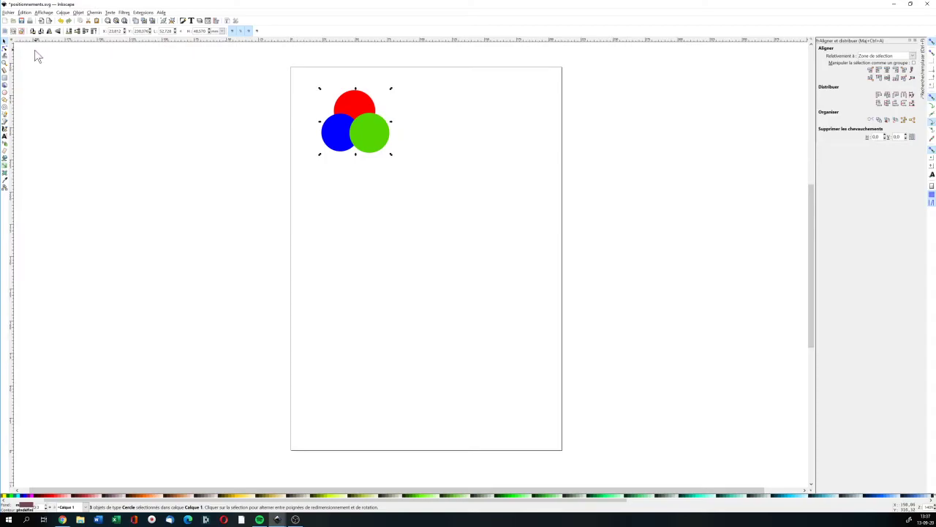
Paste a copy of the three circles and place it below the original cluster
left_click(27, 13)
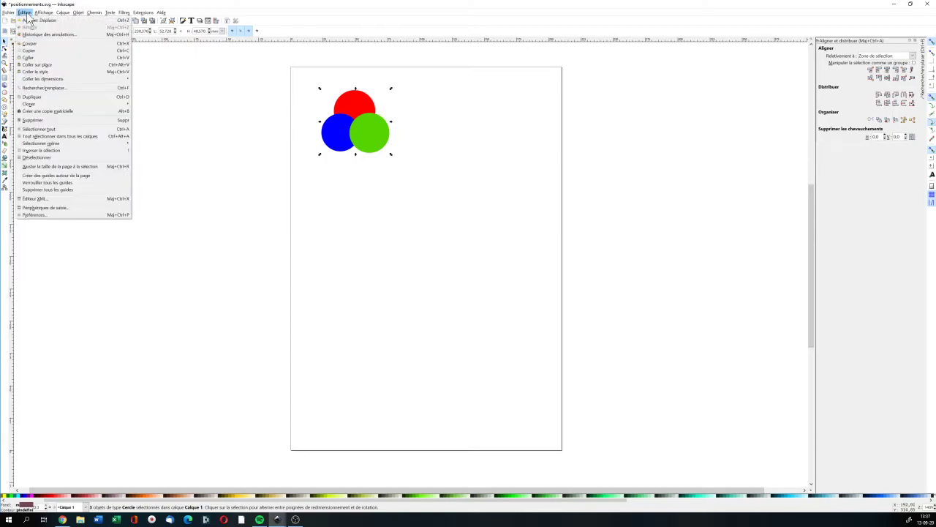
left_click(38, 63)
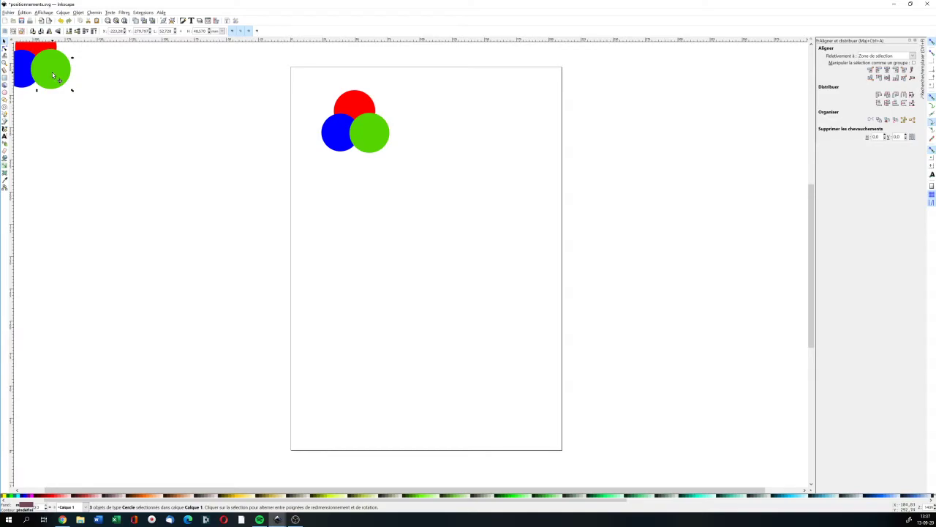
left_click_drag(52, 75, 372, 227)
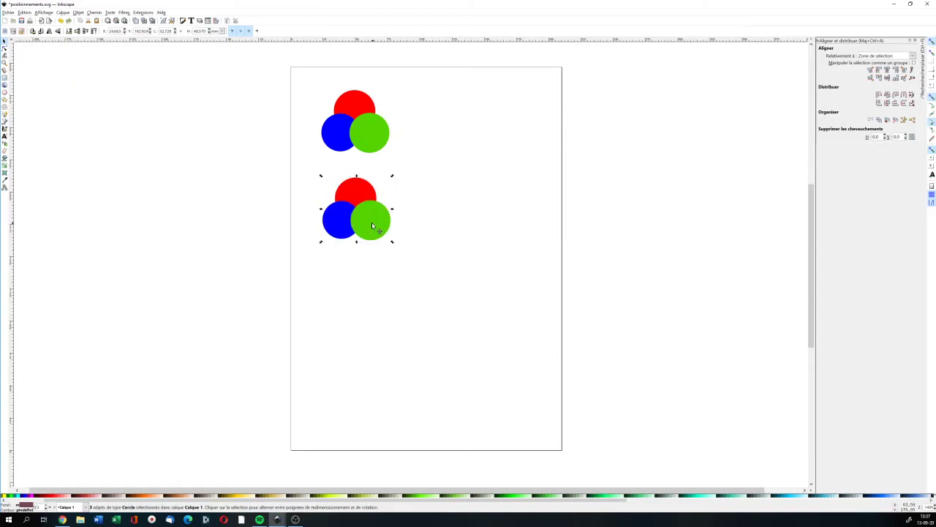
Paste a third copy of the cluster and place it below the second one
left_click(25, 13)
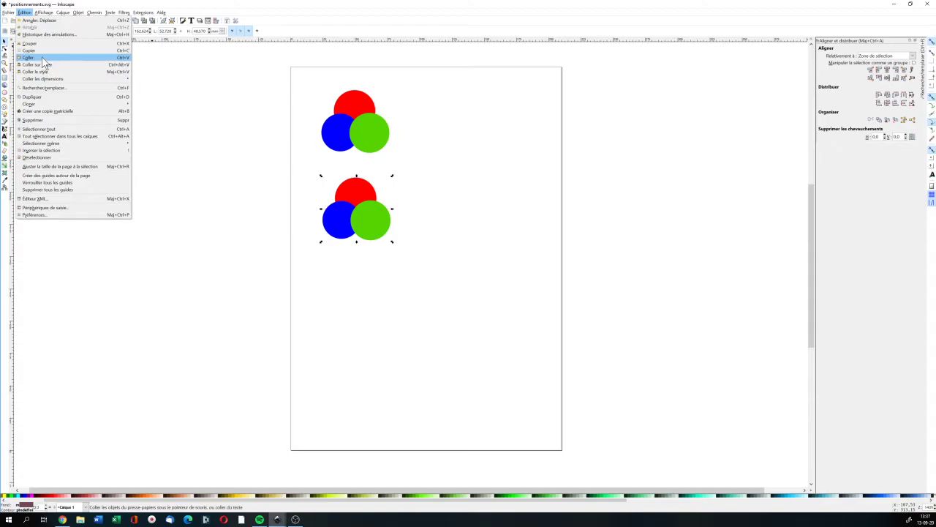
left_click(43, 59)
left_click_drag(45, 70, 371, 312)
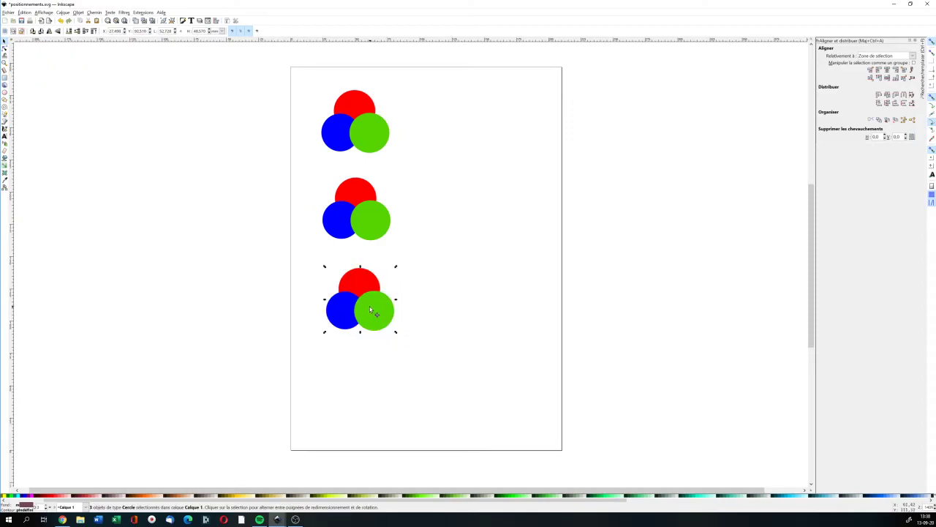
Paste a fourth copy of the cluster near the bottom of the page and deselect it
left_click(25, 13)
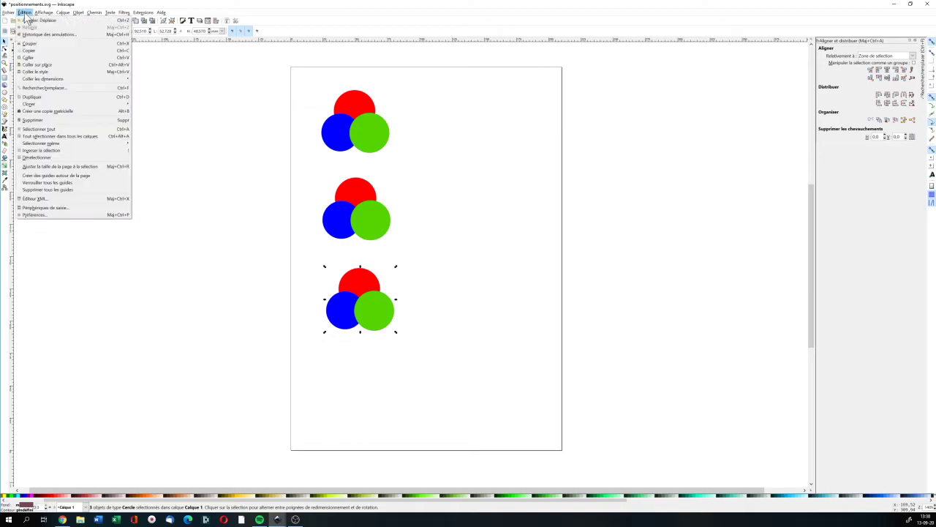
left_click(30, 57)
left_click_drag(55, 70, 377, 406)
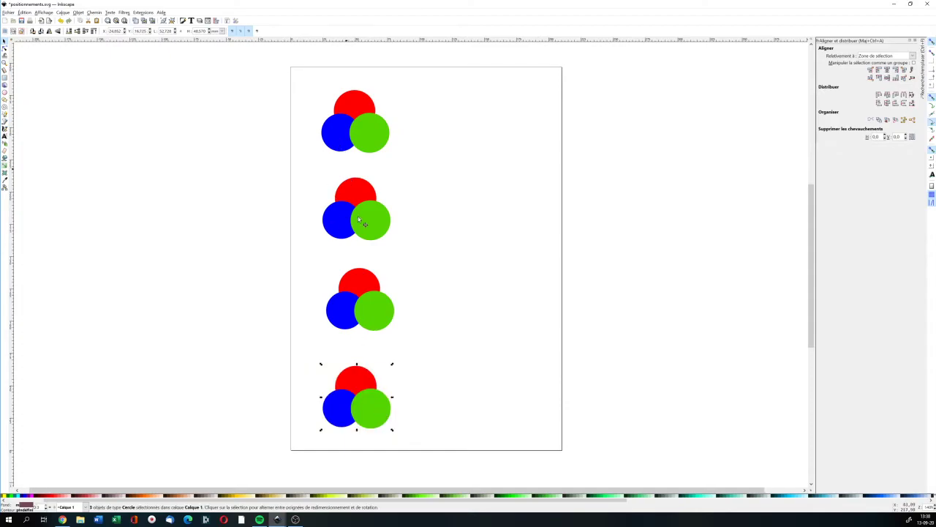
key("Escape")
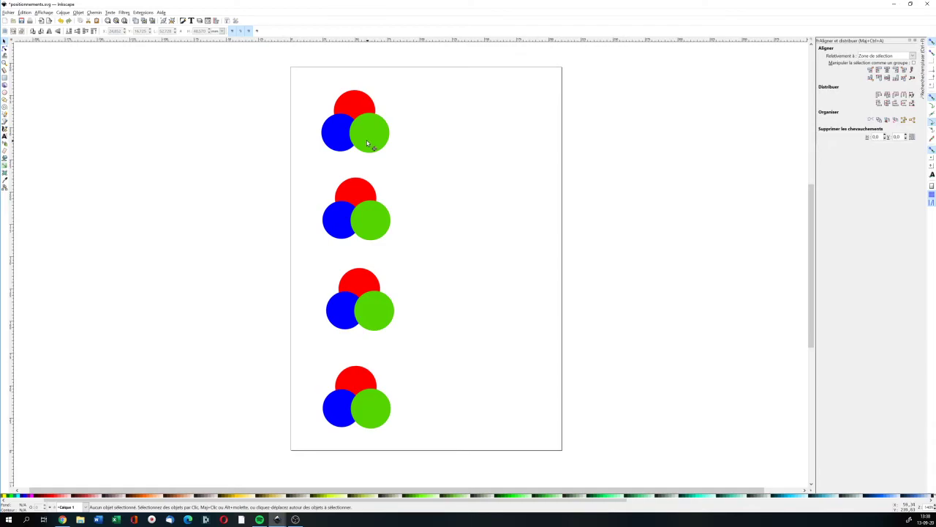
Select all four clusters and copy them
left_click_drag(305, 77, 411, 437)
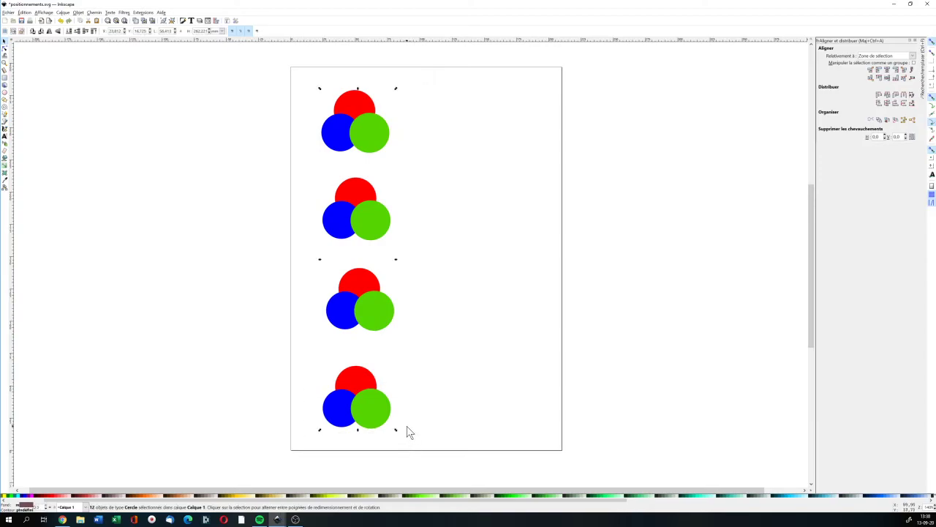
left_click(25, 13)
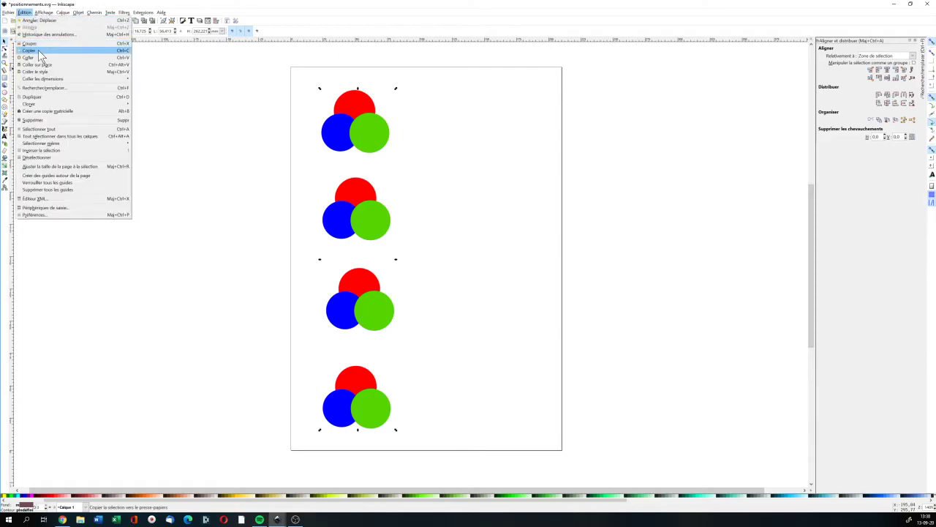
left_click(41, 56)
Paste the column of clusters and place it as a second column on the right
left_click(29, 13)
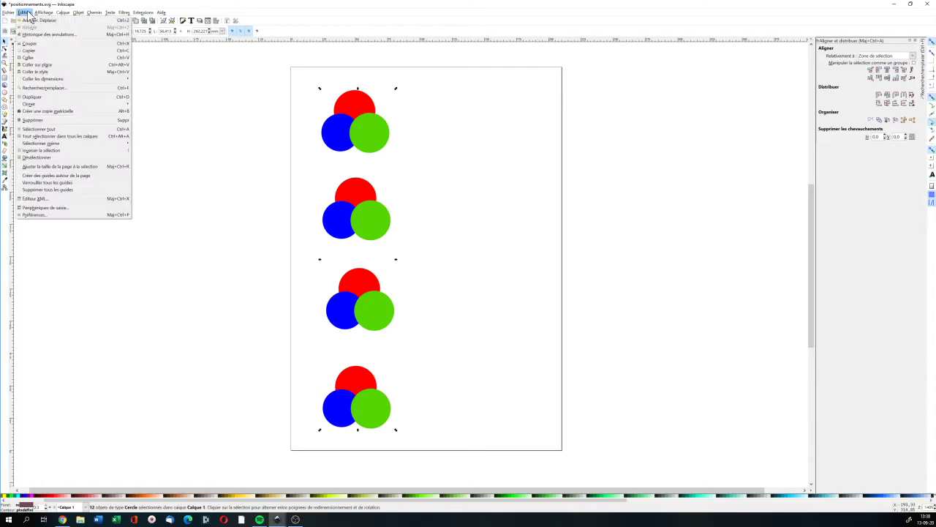
left_click(39, 58)
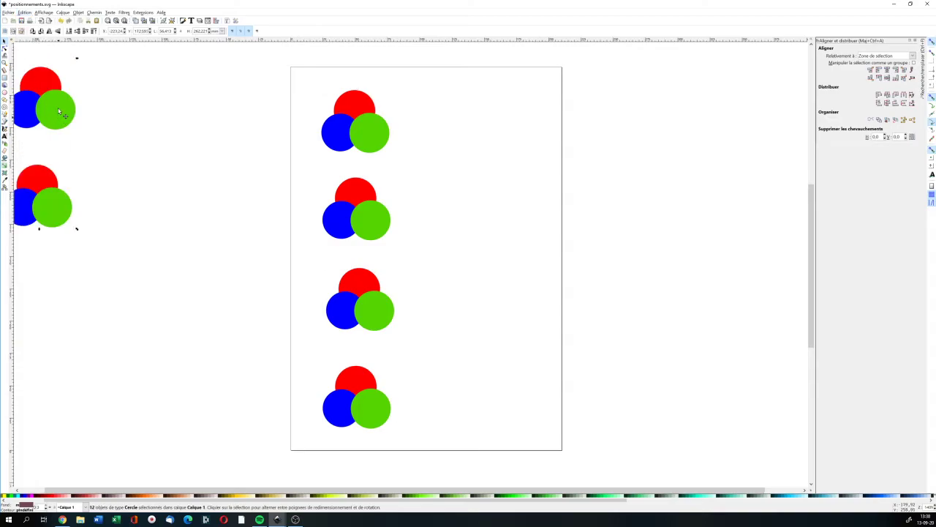
left_click_drag(41, 83, 494, 282)
left_click(588, 167)
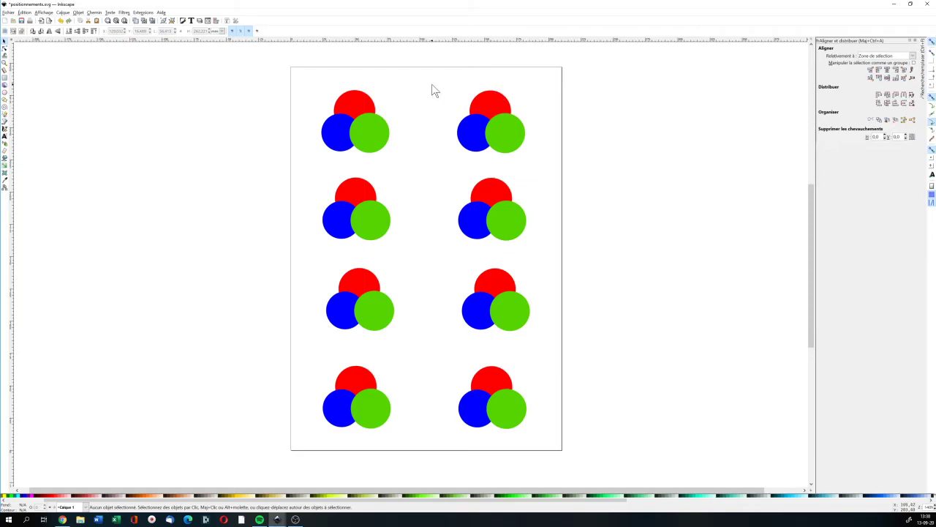
Raise the red circle of the top-right cluster to the front
left_click(504, 108)
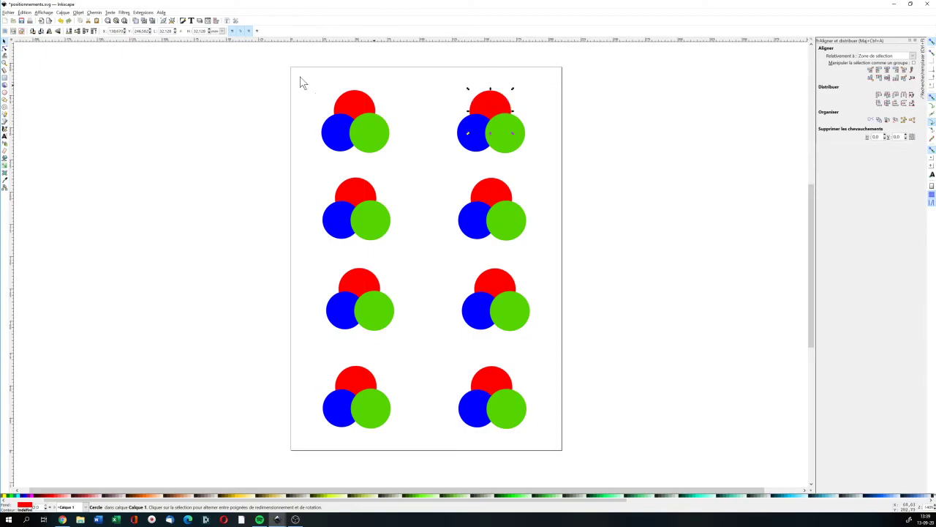
left_click(94, 32)
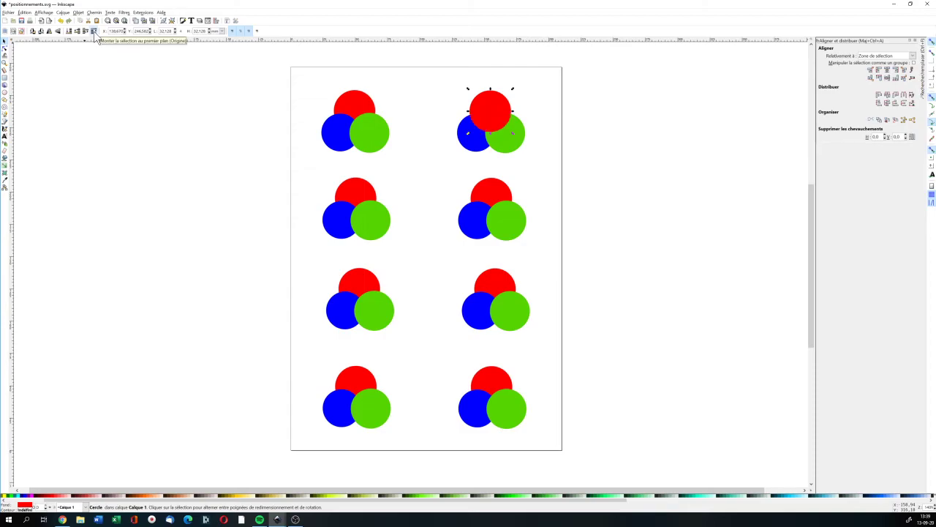
left_click(536, 201)
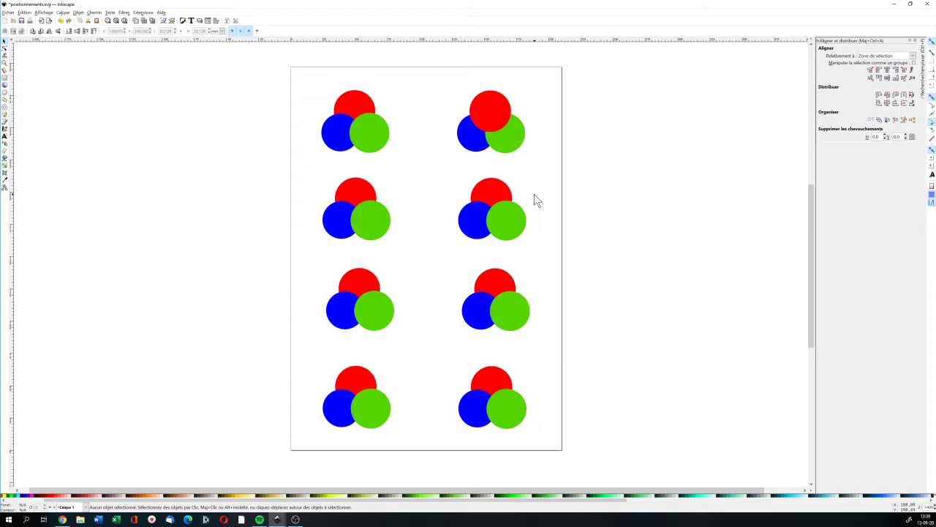
Lower the green circle of the second-row right cluster to the bottom of the stack, then deselect it
left_click(508, 230)
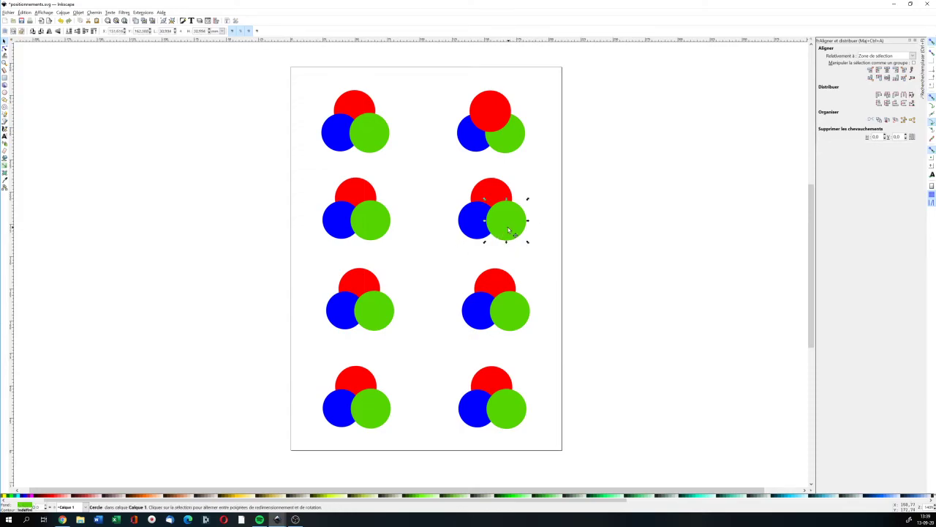
left_click(69, 33)
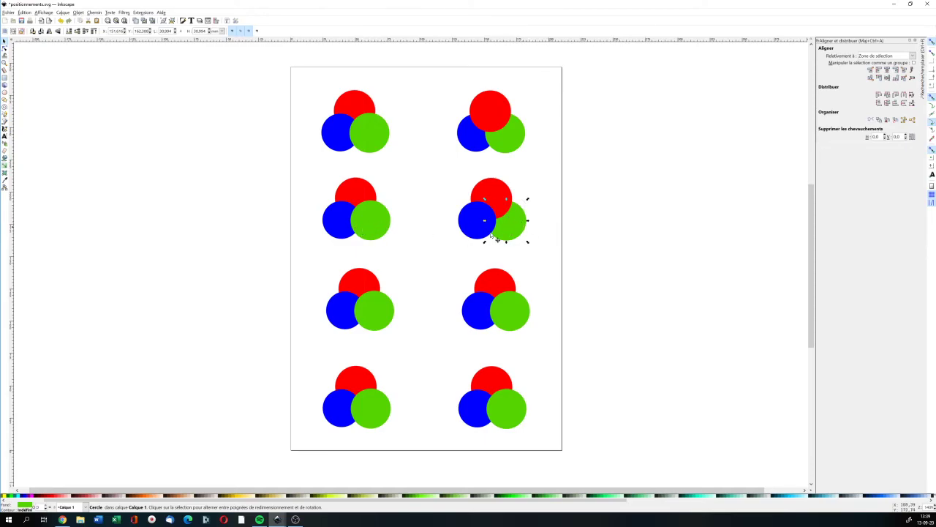
left_click(551, 230)
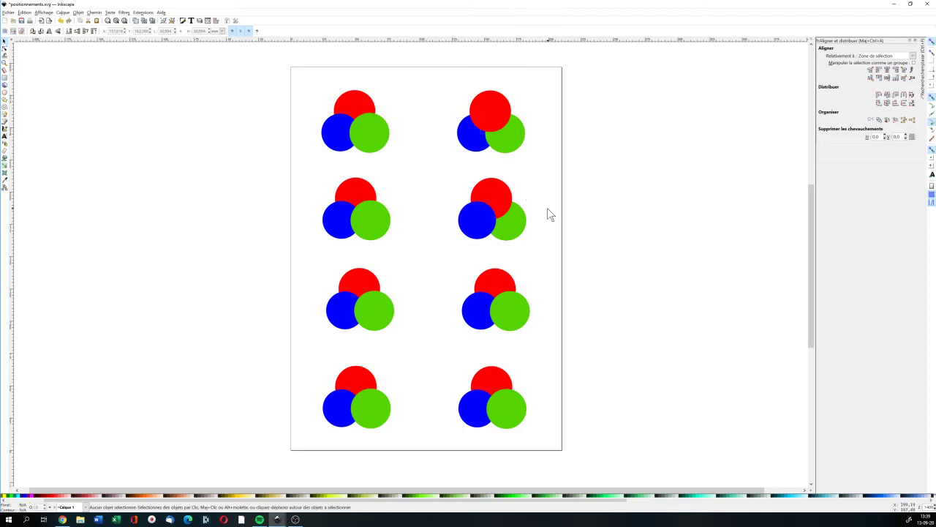
Raise the red circle of the third-row right cluster by one level, then deselect it
left_click(495, 287)
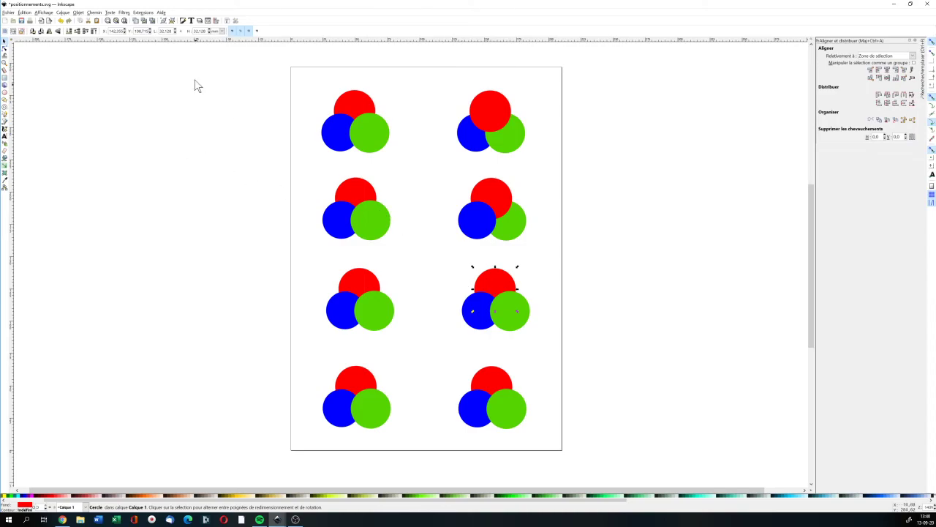
left_click(86, 31)
left_click(541, 359)
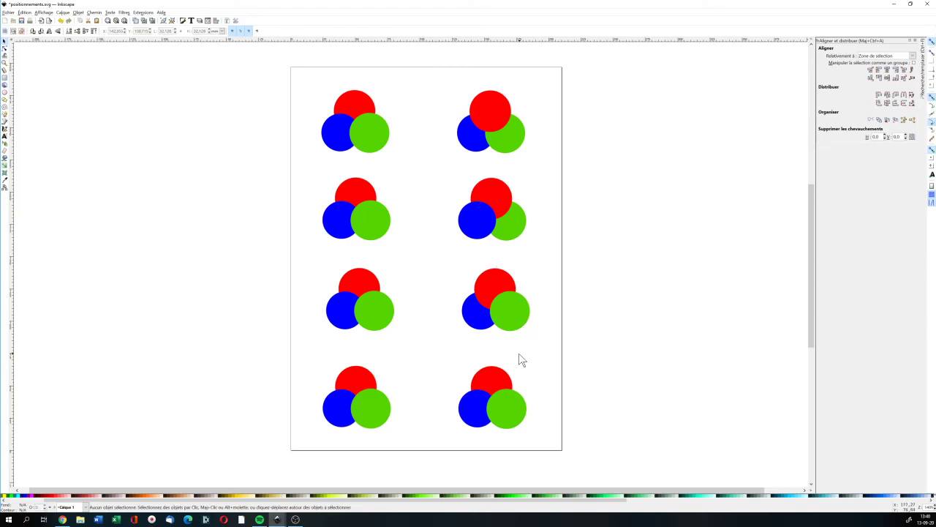
Lower the green circle of the bottom-right cluster by one level, then deselect it
left_click(506, 416)
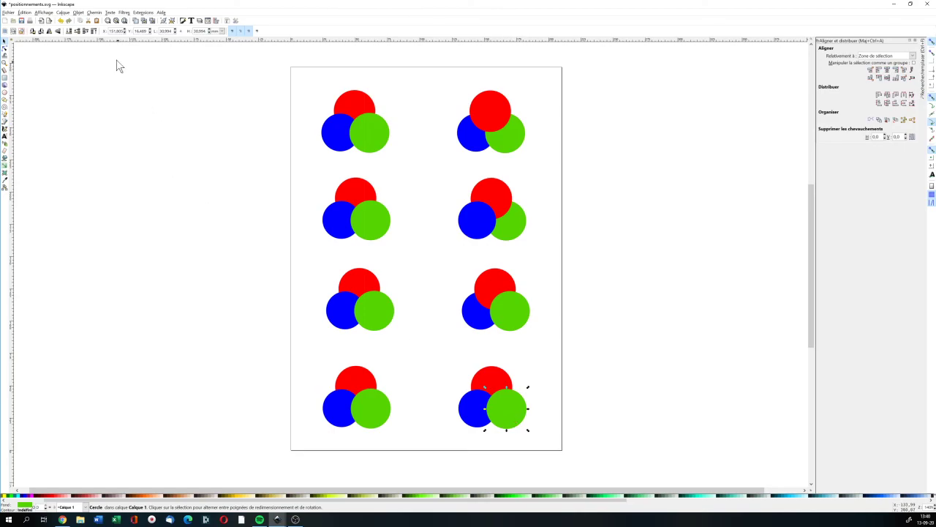
left_click(77, 33)
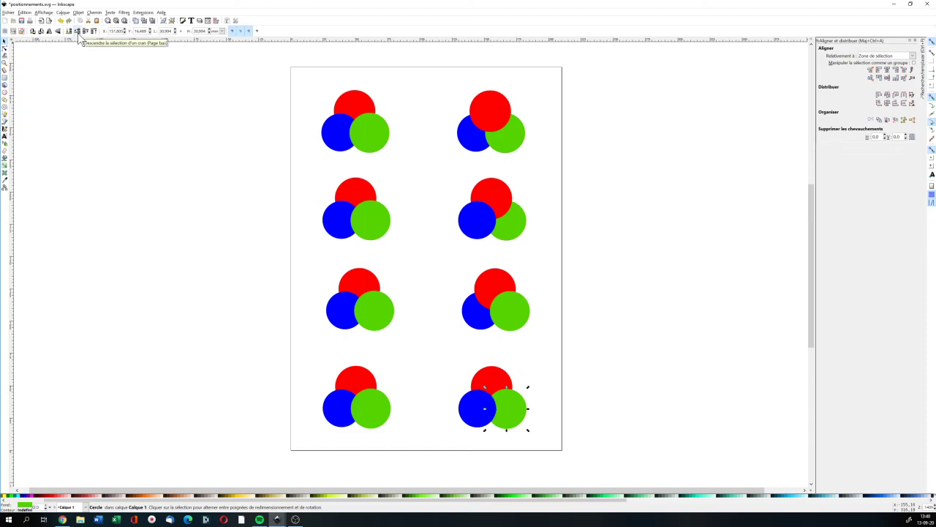
left_click(547, 278)
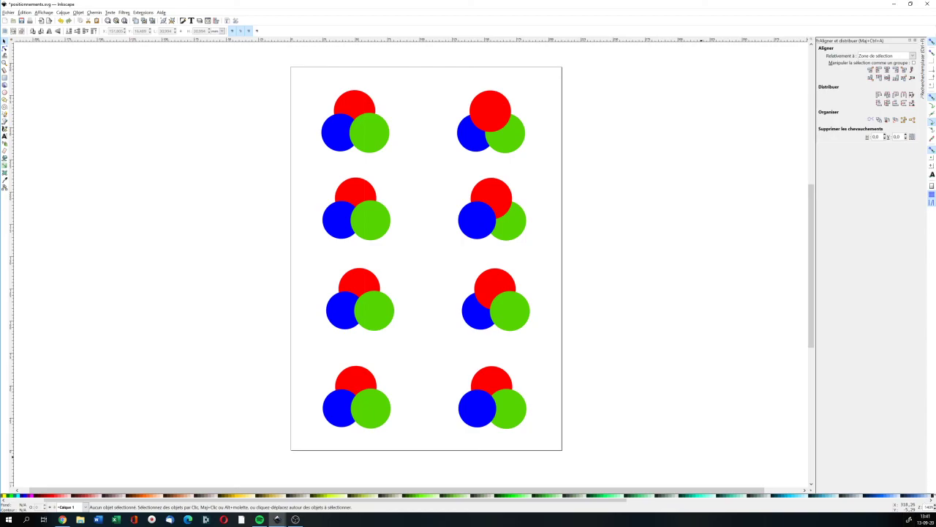
key("alt+Tab")
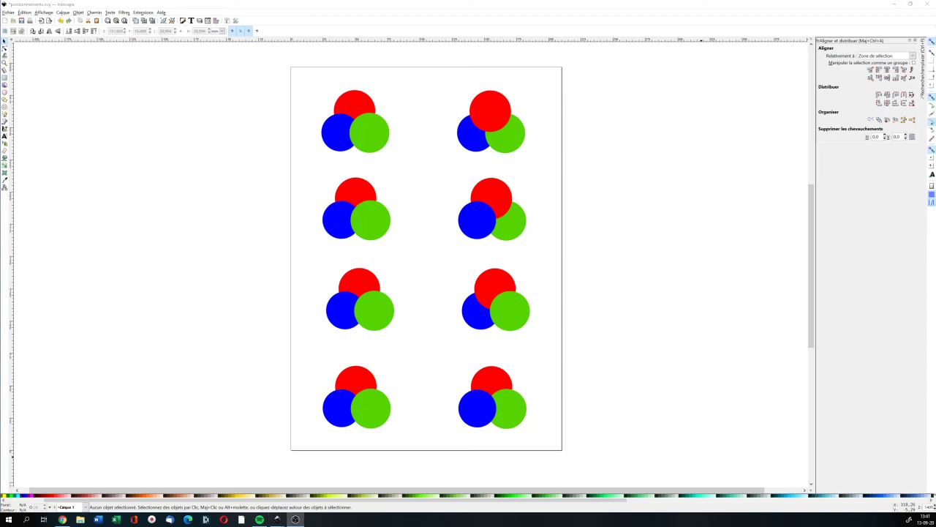